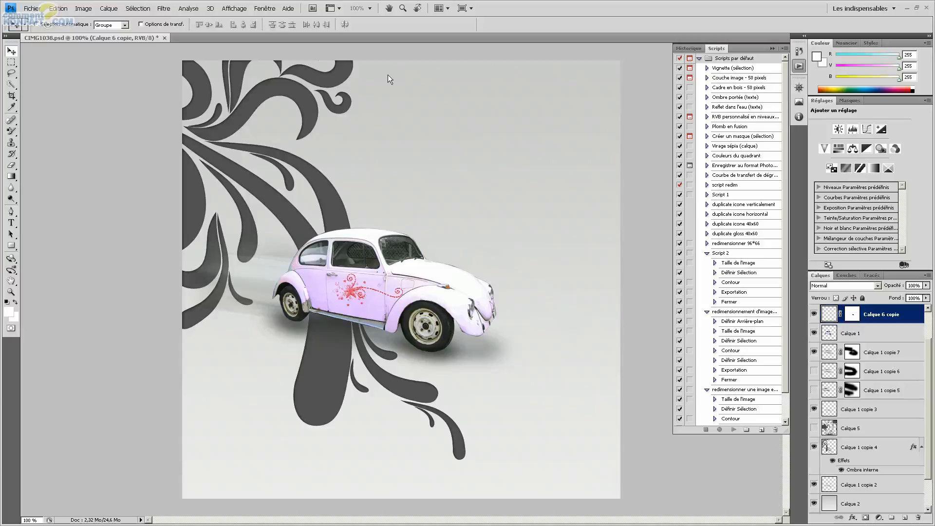
# - Select the dark floral ornament's layer, Calque 1 copie 4, check it by toggling its visibility, and convert it to a smart object
pyautogui.keyDown('ctrl'); pyautogui.click(307, 99); pyautogui.keyUp('ctrl')
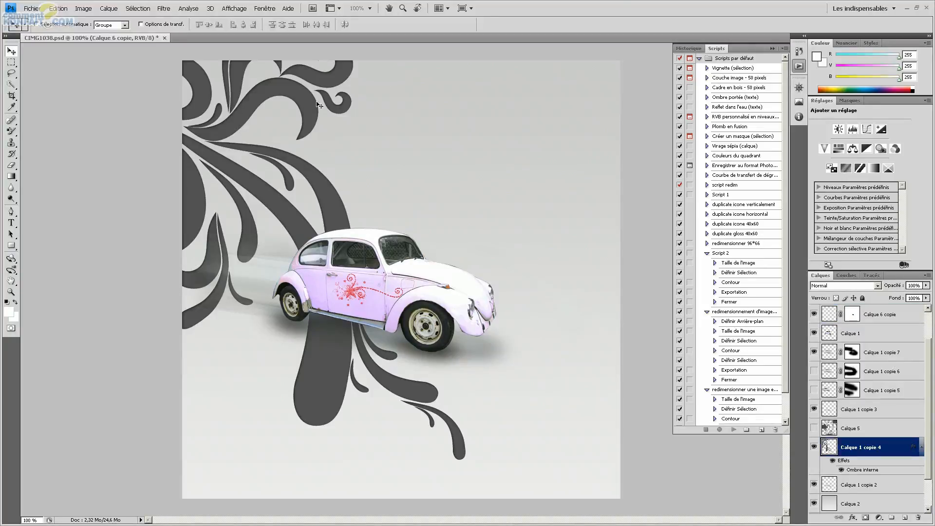
pyautogui.click(814, 448)
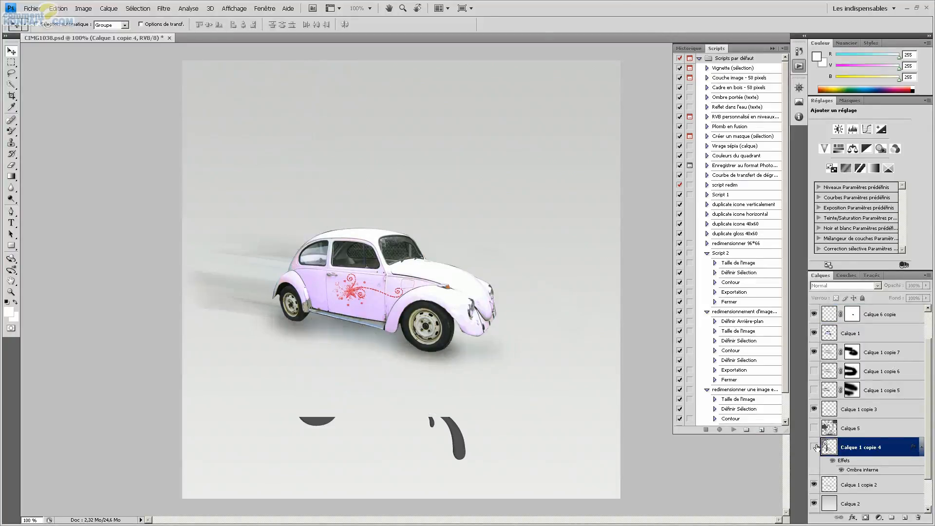
pyautogui.click(814, 447)
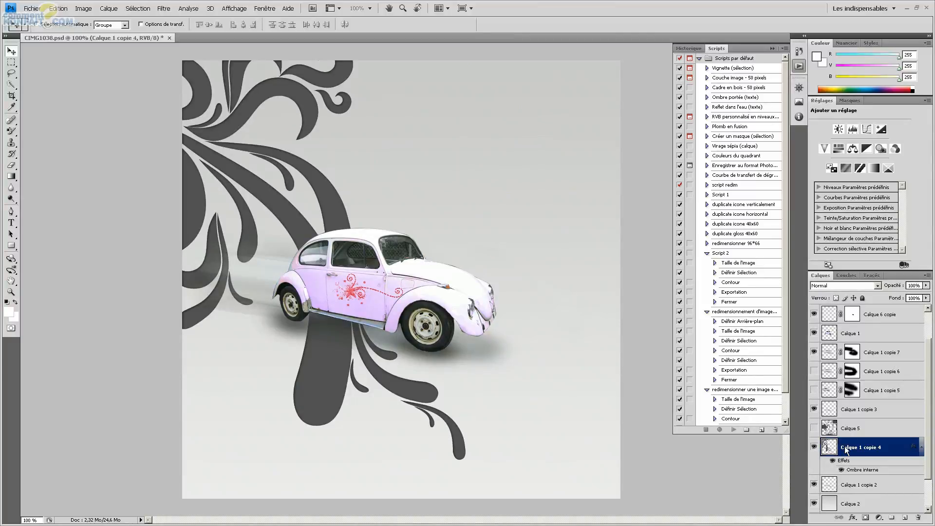
pyautogui.rightClick(846, 449)
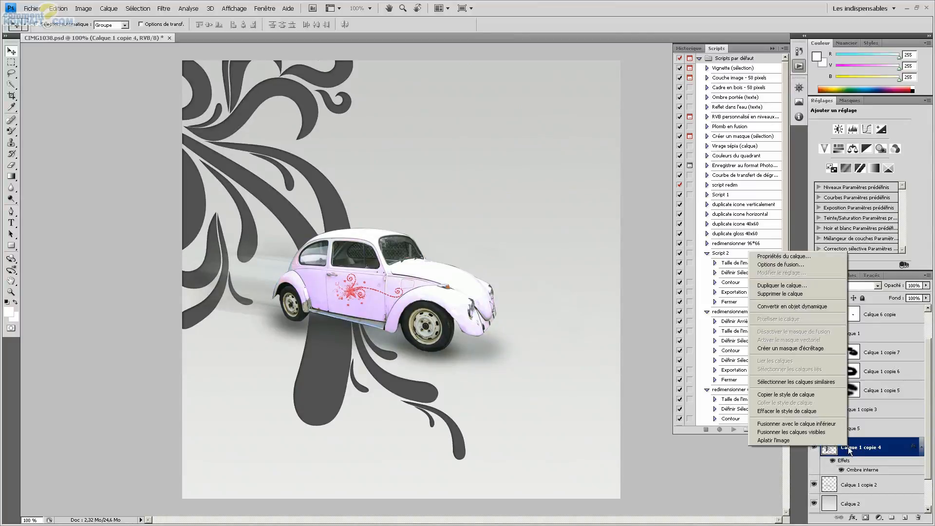
pyautogui.click(822, 307)
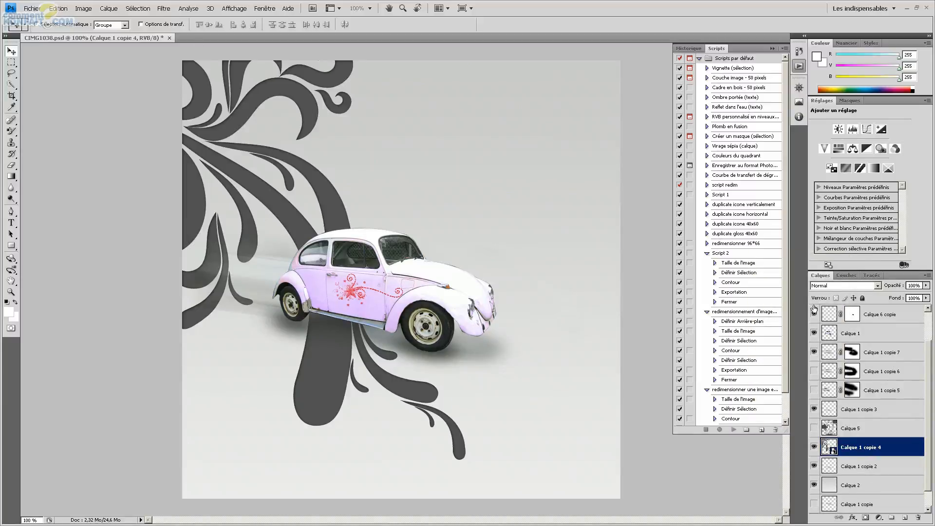
# - Apply a Gaussian Blur smart filter to the ornament's smart object, keeping the proposed radius
pyautogui.click(163, 8)
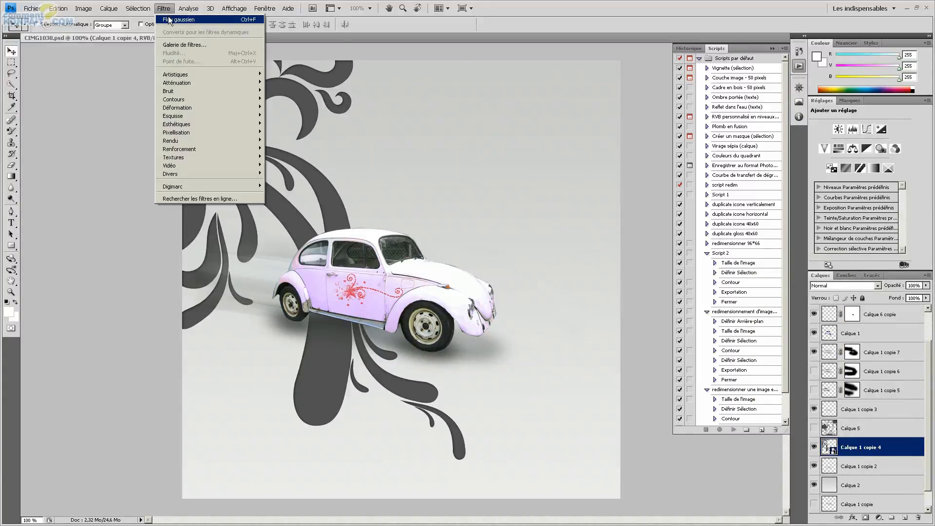
pyautogui.moveTo(201, 96)
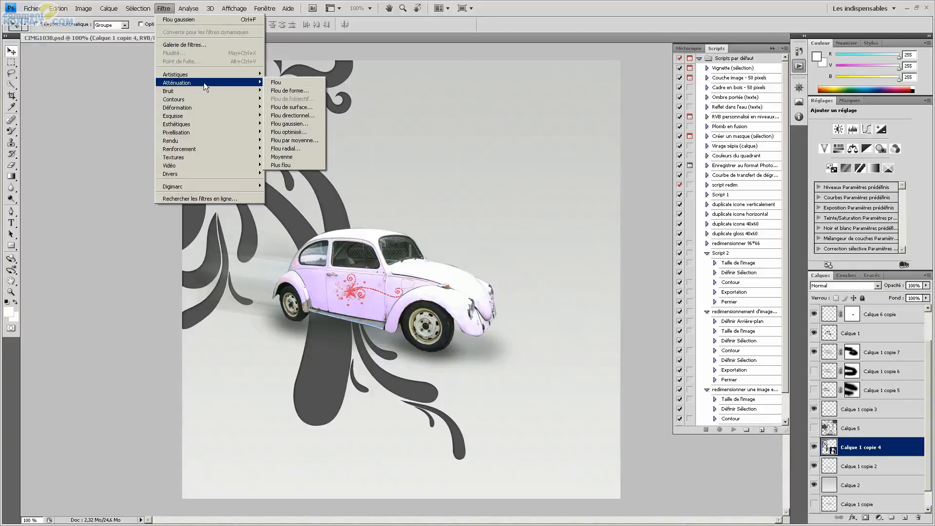
pyautogui.click(295, 122)
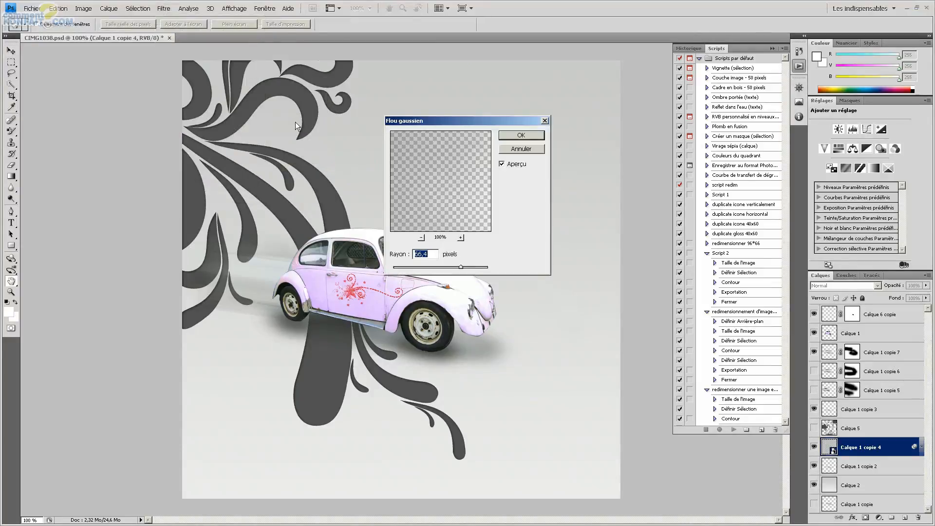
pyautogui.click(532, 139)
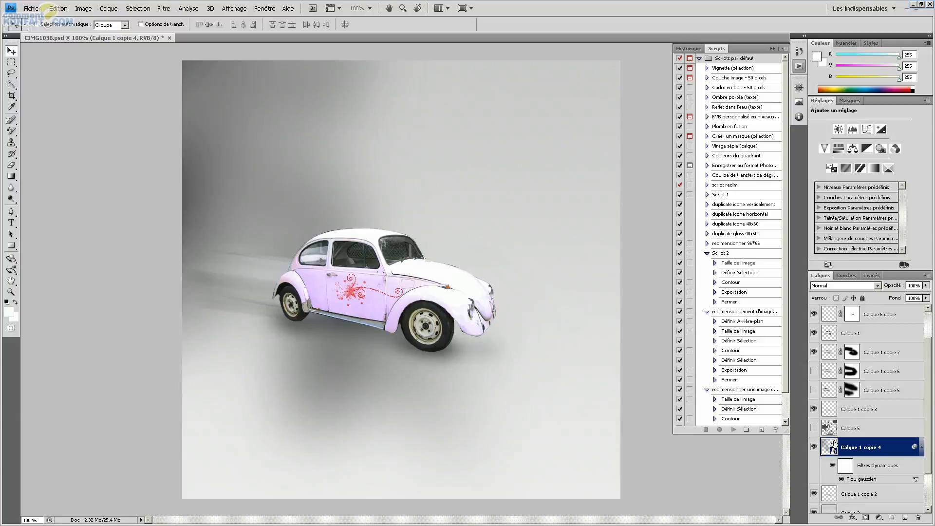
# - Compare the ornament with its Gaussian Blur smart filter turned off and on
pyautogui.click(921, 448)
pyautogui.click(921, 449)
pyautogui.click(841, 479)
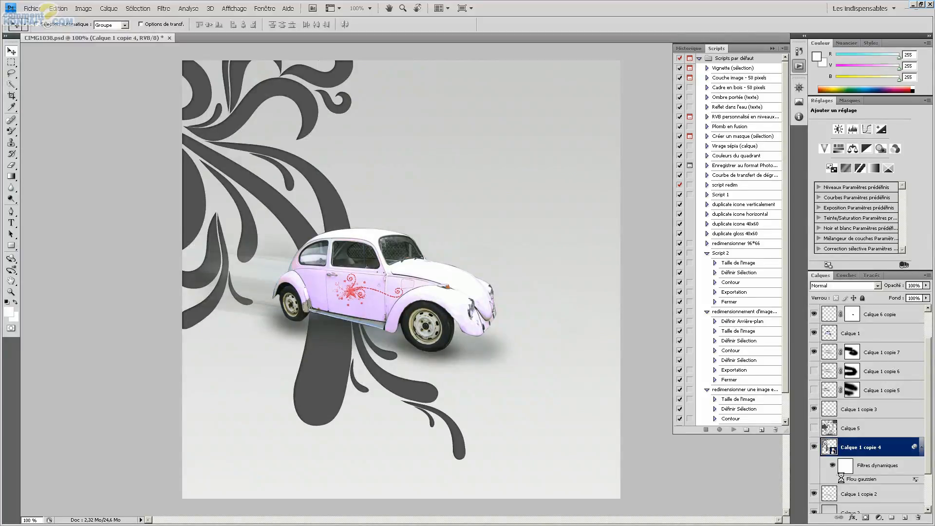
pyautogui.click(841, 479)
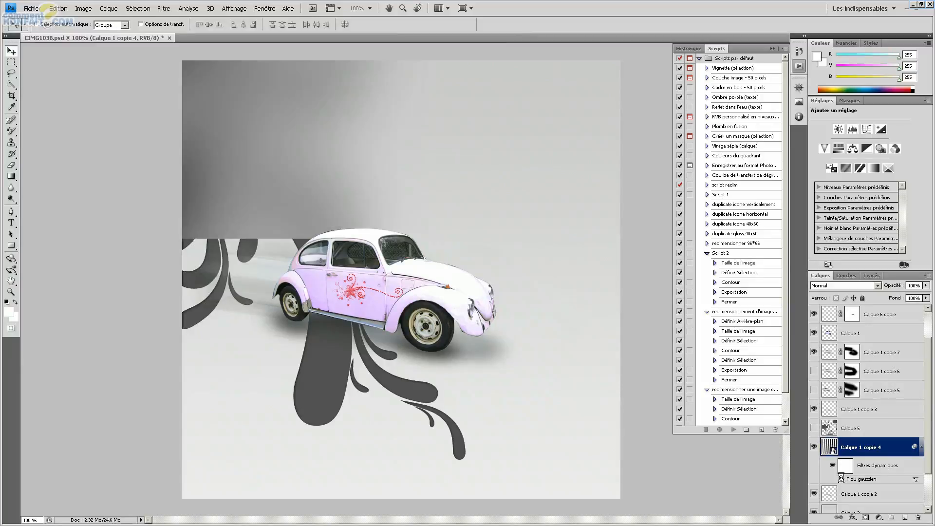
# - Inspect the blending options of the ornament's Gaussian Blur smart filter
pyautogui.doubleClick(914, 481)
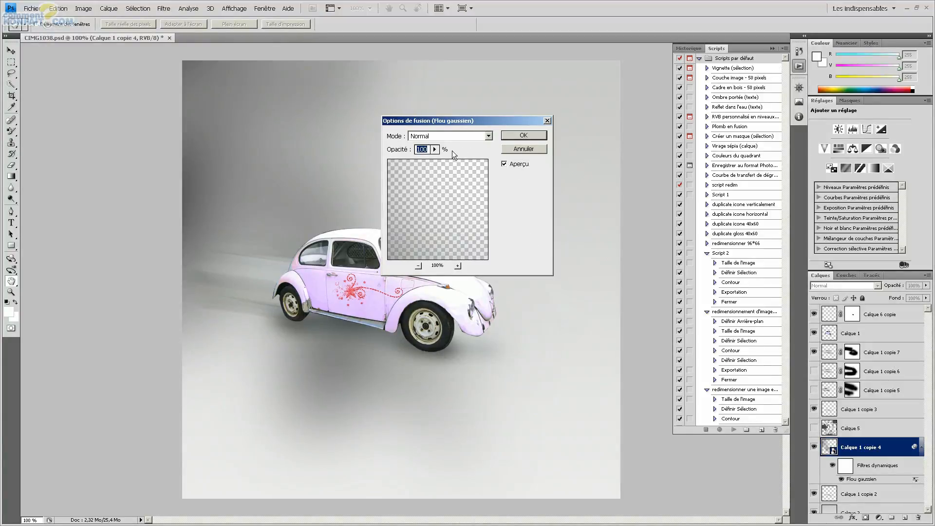
pyautogui.moveTo(447, 122); pyautogui.dragTo(547, 120)
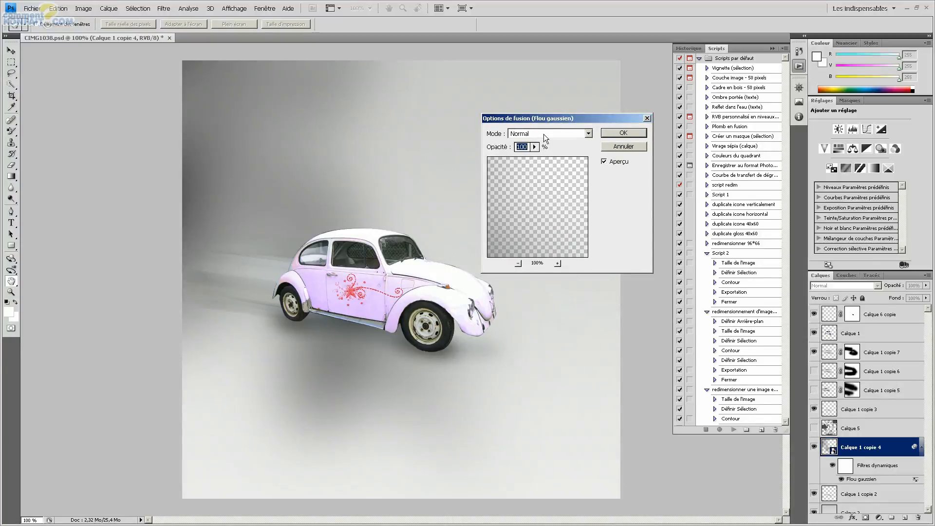
pyautogui.click(625, 133)
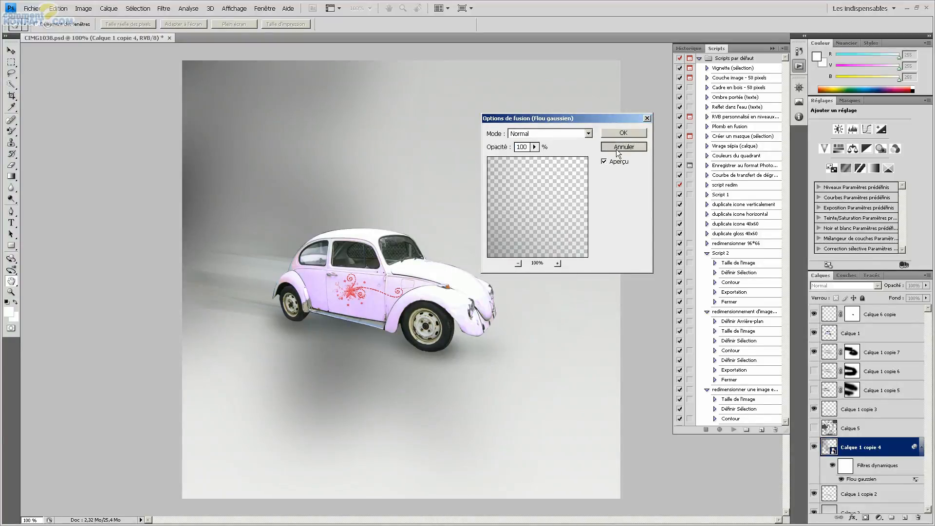
# - Set the radius of the ornament's Gaussian Blur smart filter to 1.7 pixels
pyautogui.doubleClick(862, 480)
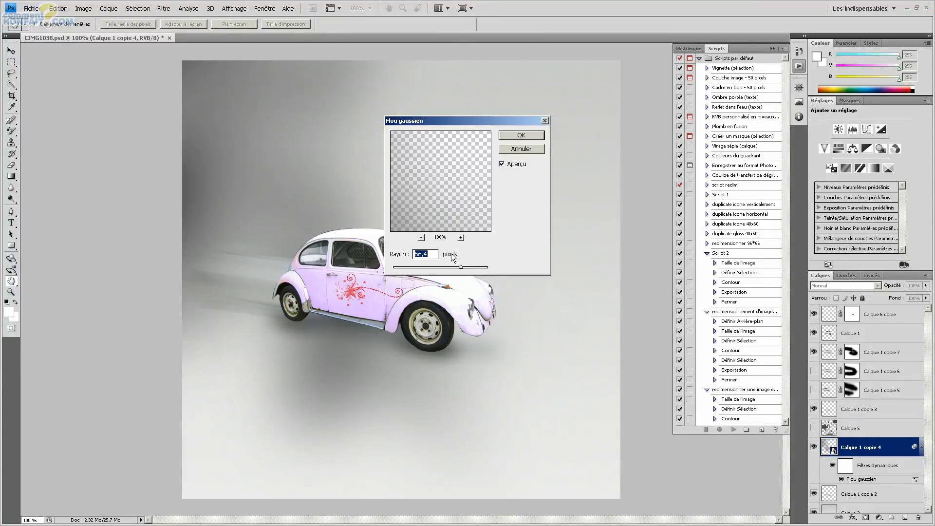
pyautogui.moveTo(461, 267); pyautogui.dragTo(418, 267)
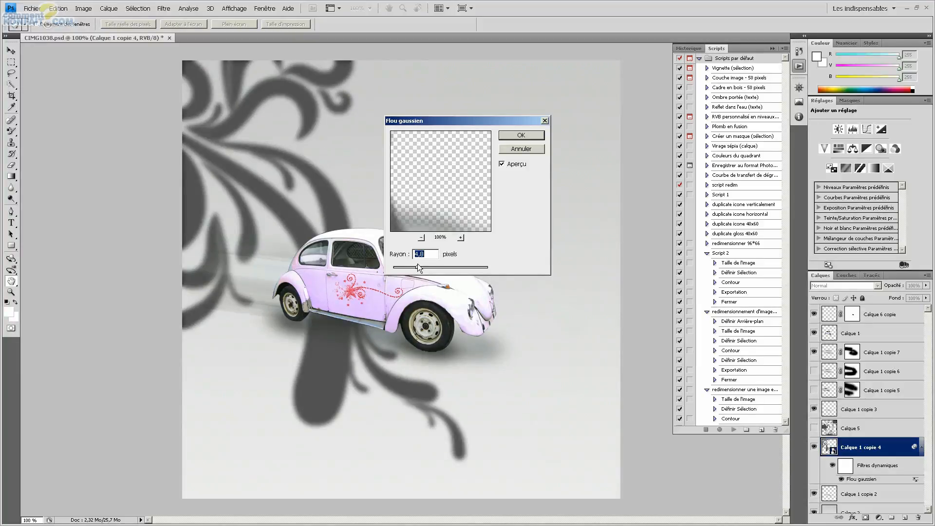
pyautogui.moveTo(418, 267)
pyautogui.mouseDown()
pyautogui.moveTo(394, 270)
pyautogui.moveTo(402, 267)
pyautogui.mouseUp()
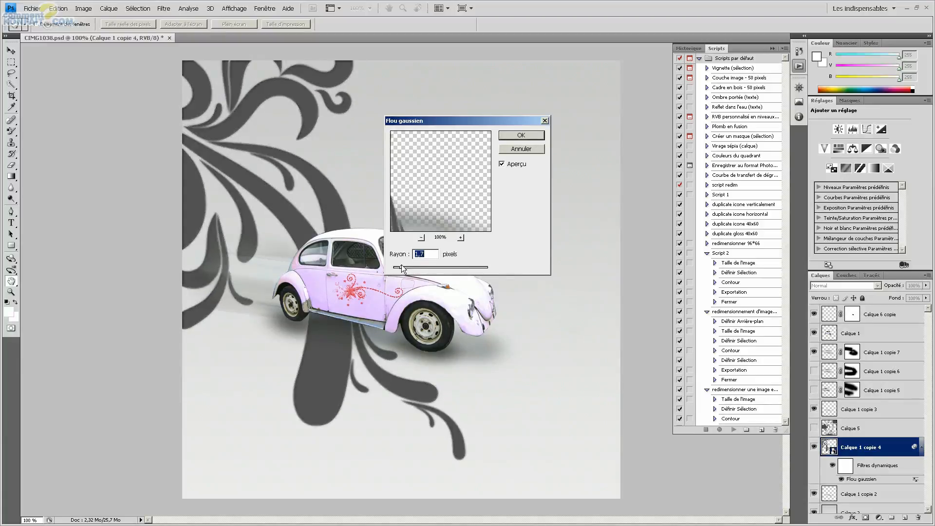
pyautogui.click(535, 134)
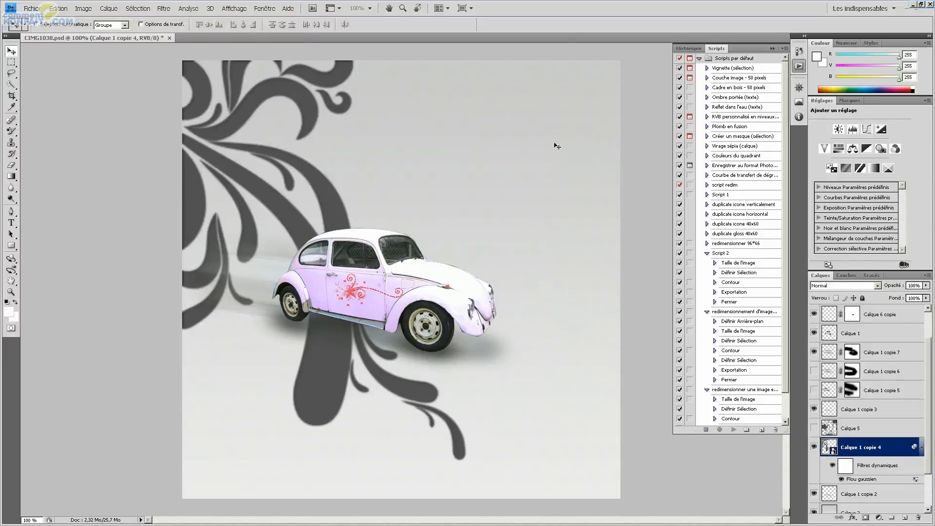
# - Try the opacity control and the Produit and Superposition modes in the Gaussian Blur filter's blending options, and discard the changes
pyautogui.doubleClick(916, 482)
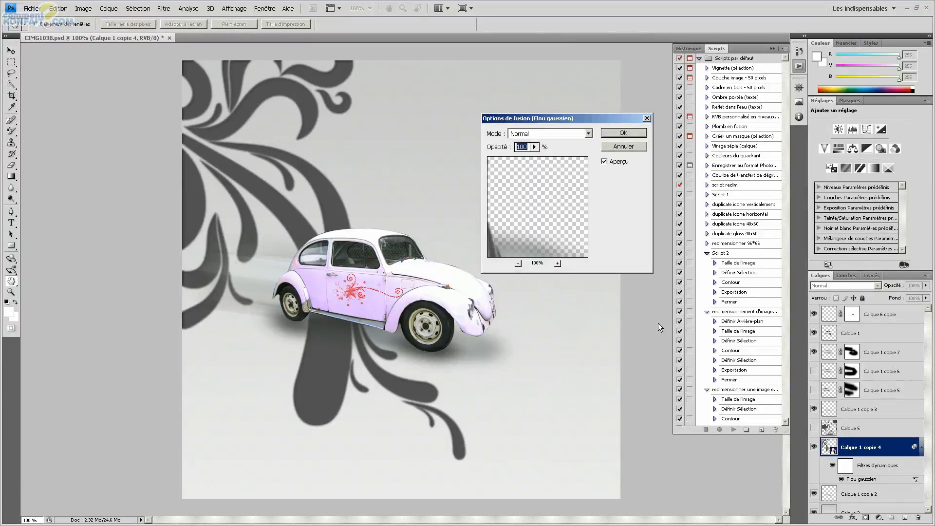
pyautogui.click(534, 146)
pyautogui.moveTo(510, 157)
pyautogui.mouseDown()
pyautogui.moveTo(485, 161)
pyautogui.moveTo(539, 159)
pyautogui.moveTo(519, 160)
pyautogui.mouseUp()
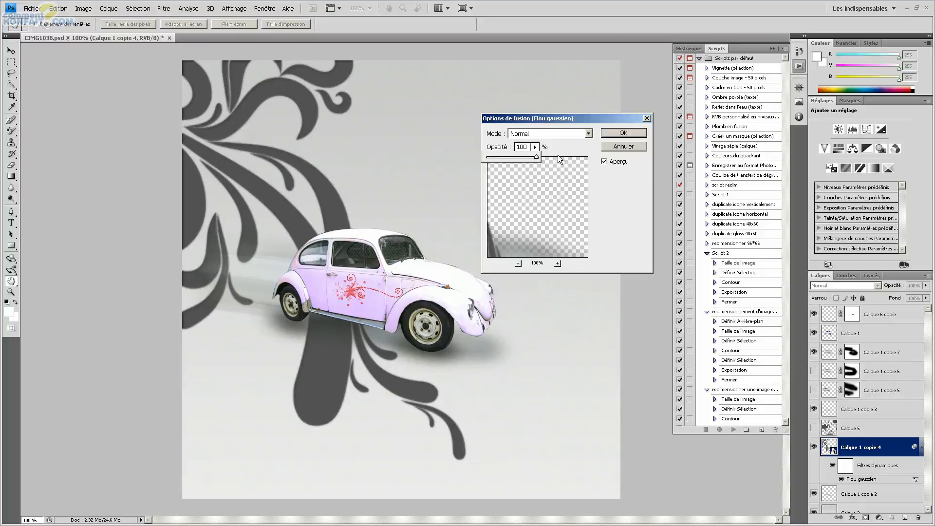
pyautogui.click(553, 135)
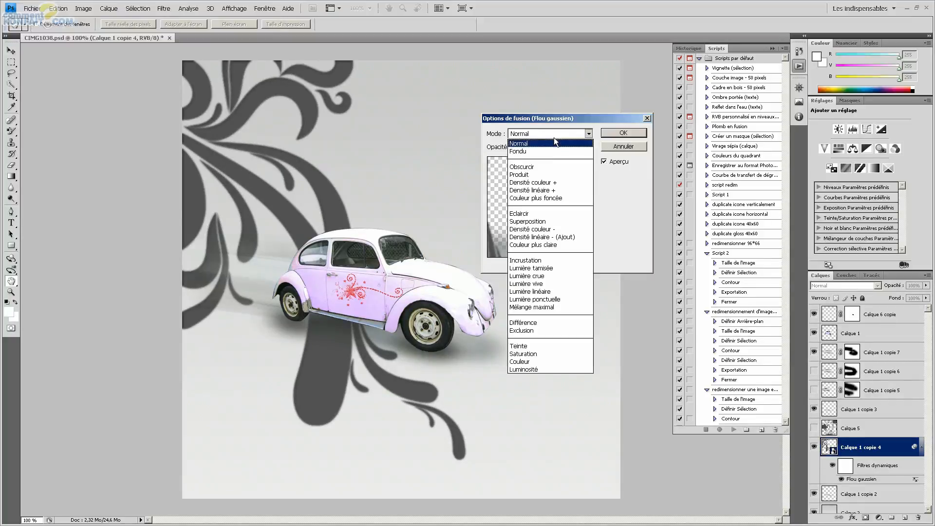
pyautogui.click(554, 172)
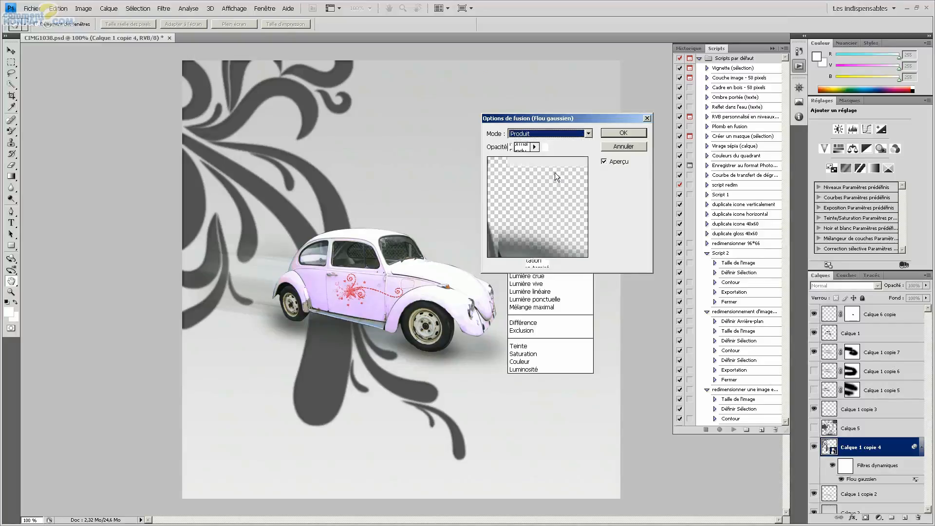
pyautogui.click(554, 131)
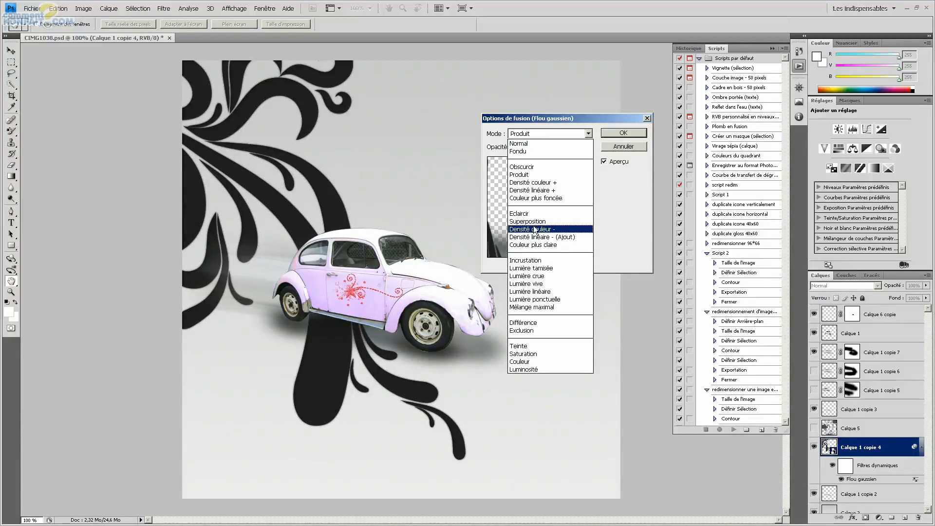
pyautogui.click(534, 222)
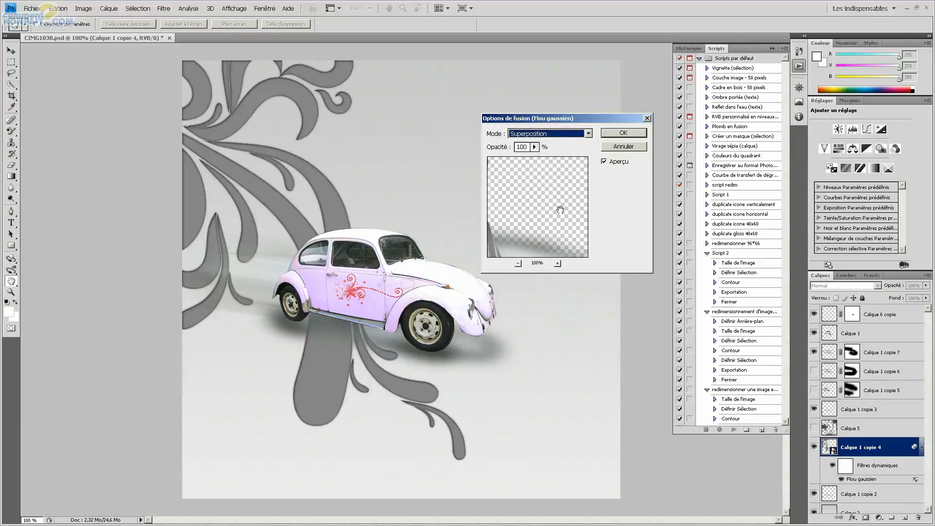
pyautogui.click(617, 149)
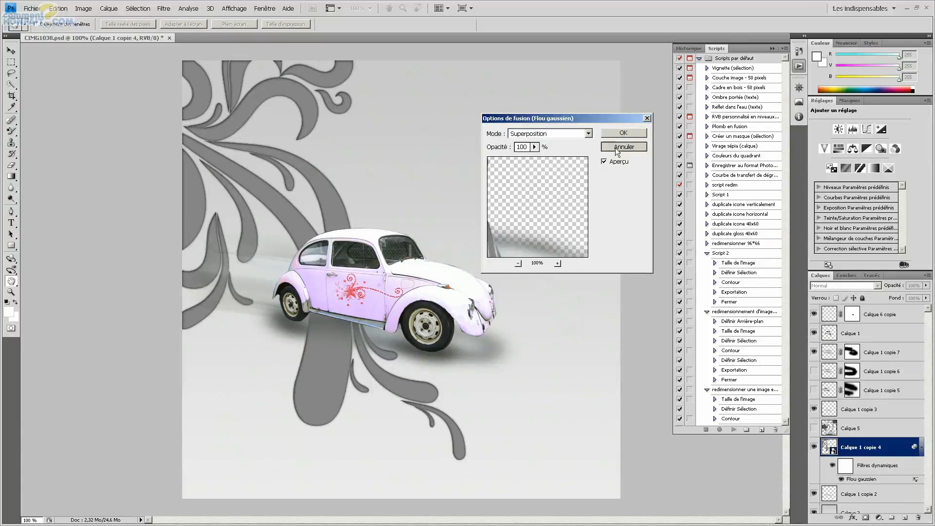
pyautogui.click(619, 147)
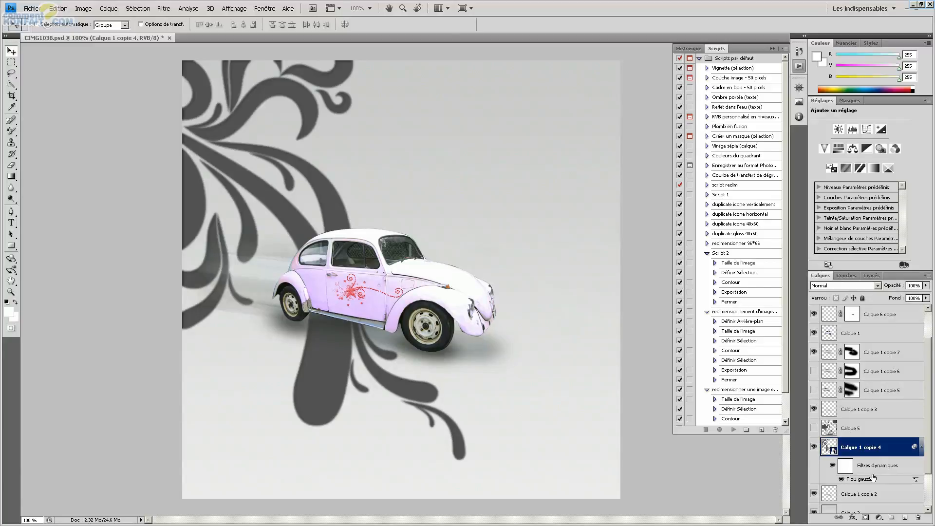
# - Compare the ornament without and with the reduced Gaussian Blur
pyautogui.click(842, 480)
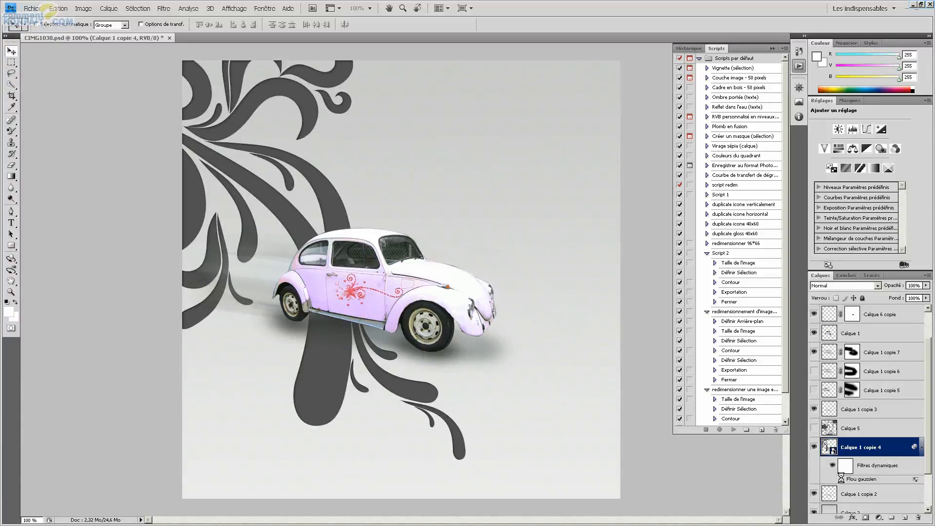
pyautogui.click(841, 480)
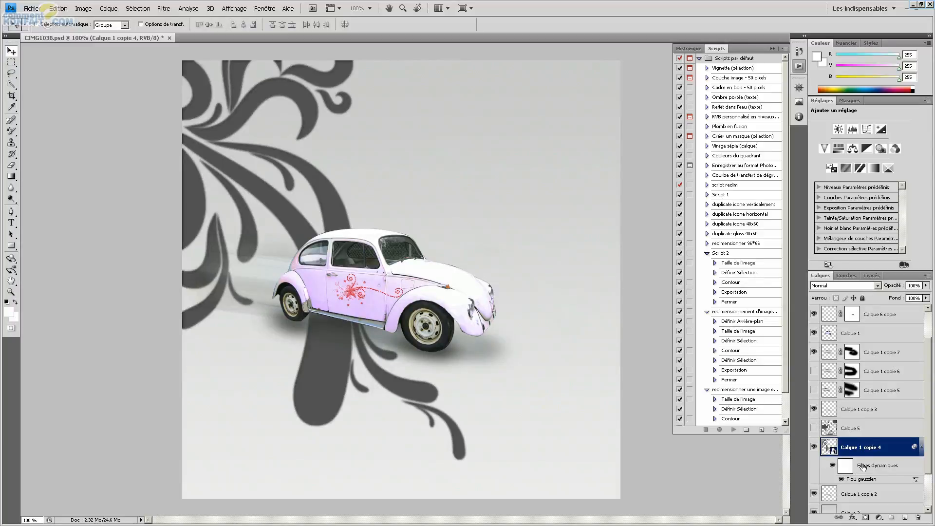
# - Target the smart filter mask of Calque 1 copie 4, undoing the extra layer mask added to the layer
pyautogui.click(846, 467)
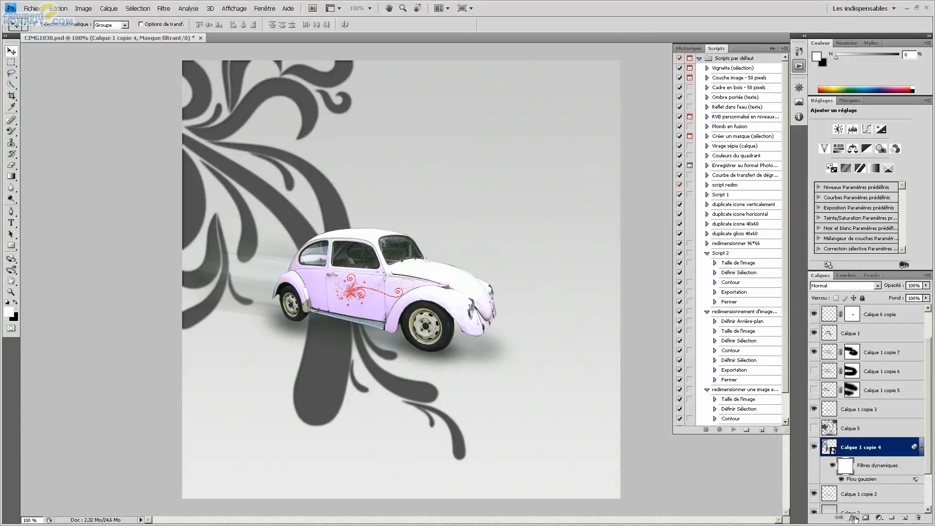
pyautogui.click(865, 518)
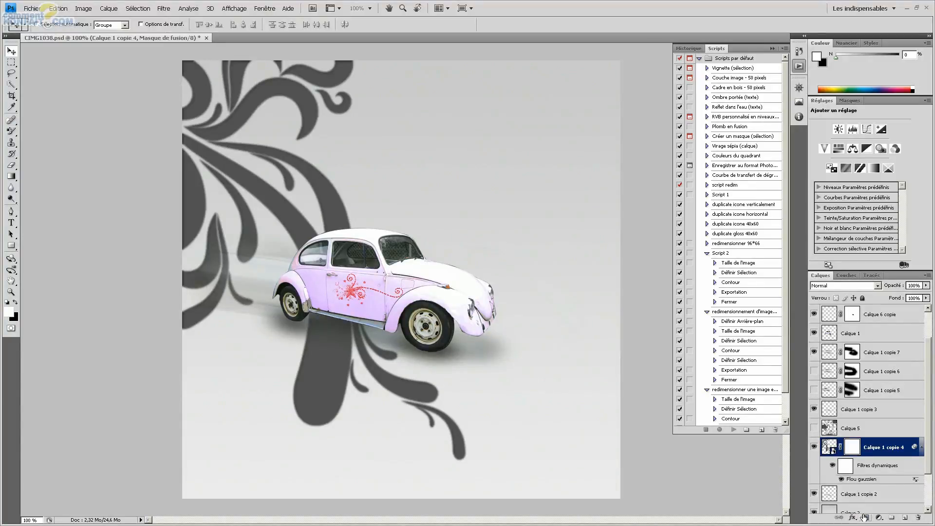
pyautogui.hotkey('ctrl', 'z')
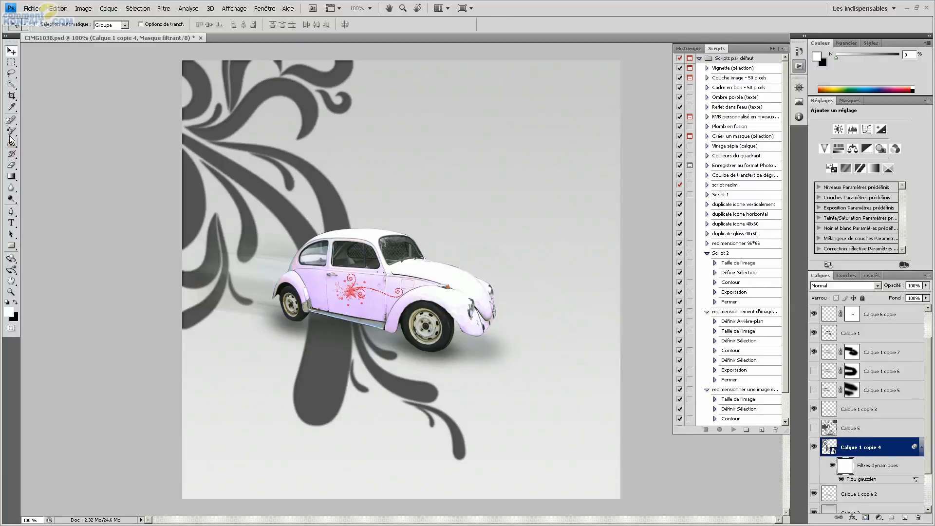
# - Paint black on the smart filter mask over the upper ornament with a soft 200-pixel brush to remove the blur there
pyautogui.click(12, 132)
pyautogui.rightClick(12, 132)
pyautogui.click(45, 133)
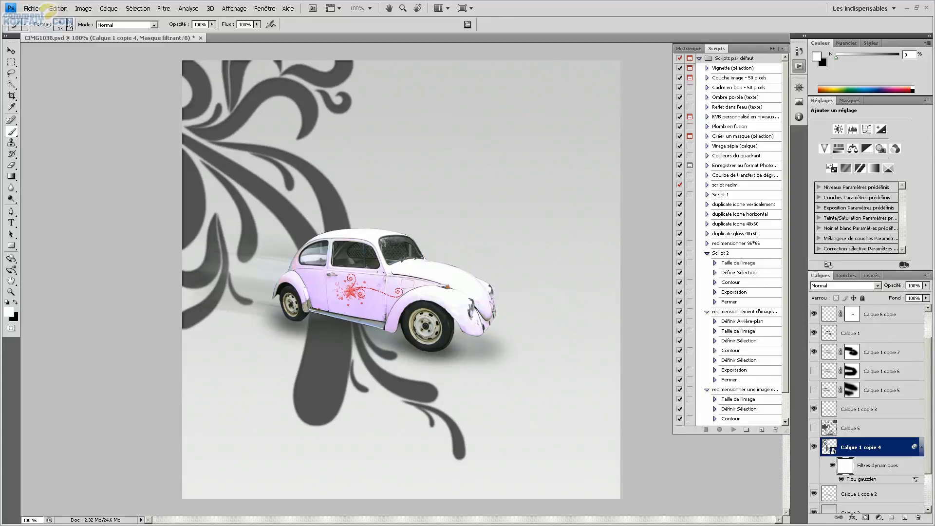
pyautogui.click(7, 303)
pyautogui.click(70, 26)
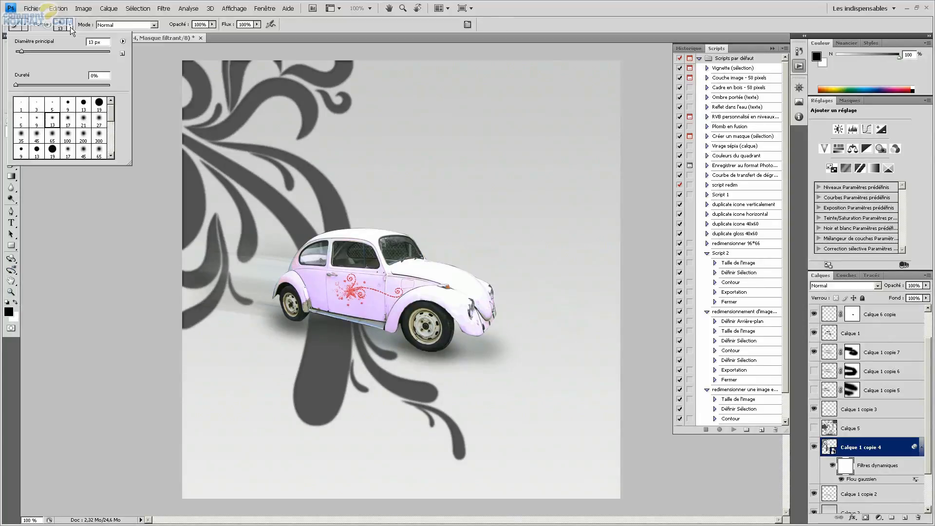
pyautogui.doubleClick(84, 133)
pyautogui.click(237, 105)
pyautogui.click(335, 105)
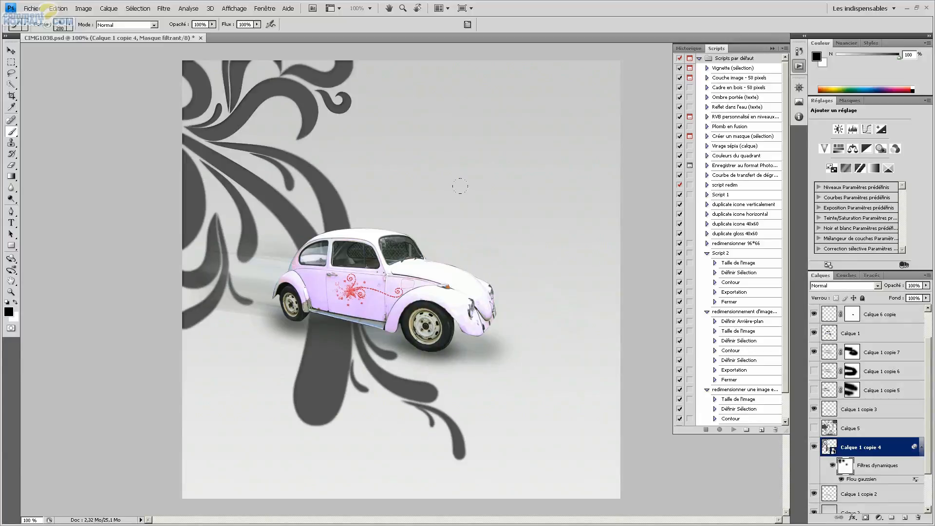
pyautogui.moveTo(265, 138)
pyautogui.mouseDown()
pyautogui.moveTo(244, 133)
pyautogui.moveTo(321, 174)
pyautogui.mouseUp()
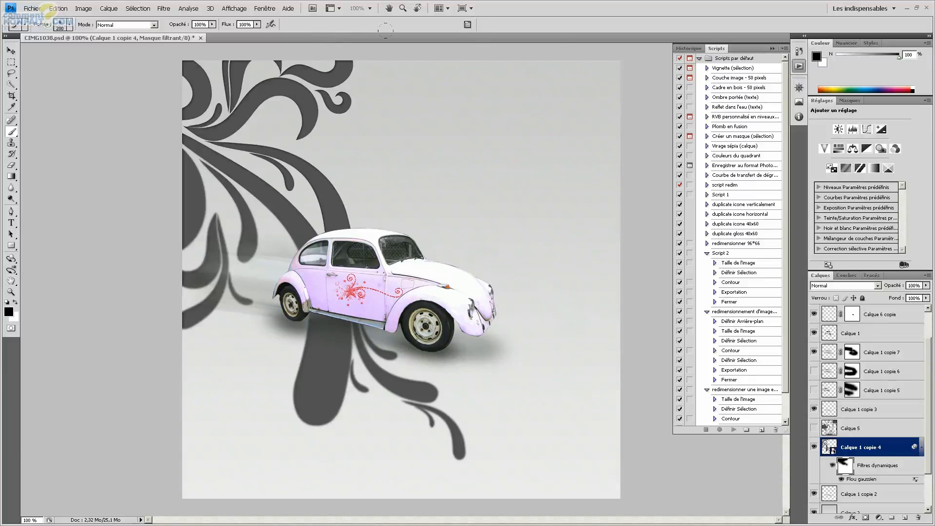
pyautogui.click(164, 8)
pyautogui.moveTo(216, 100)
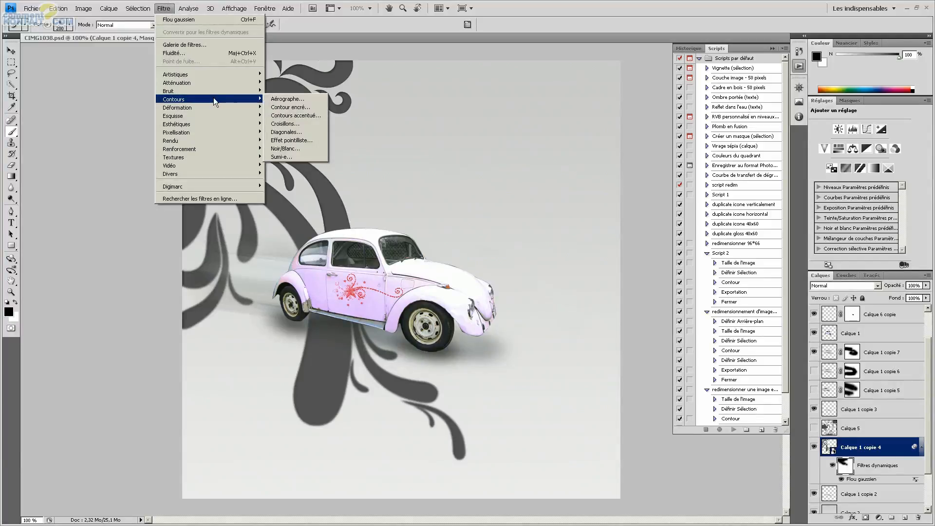
pyautogui.moveTo(207, 85)
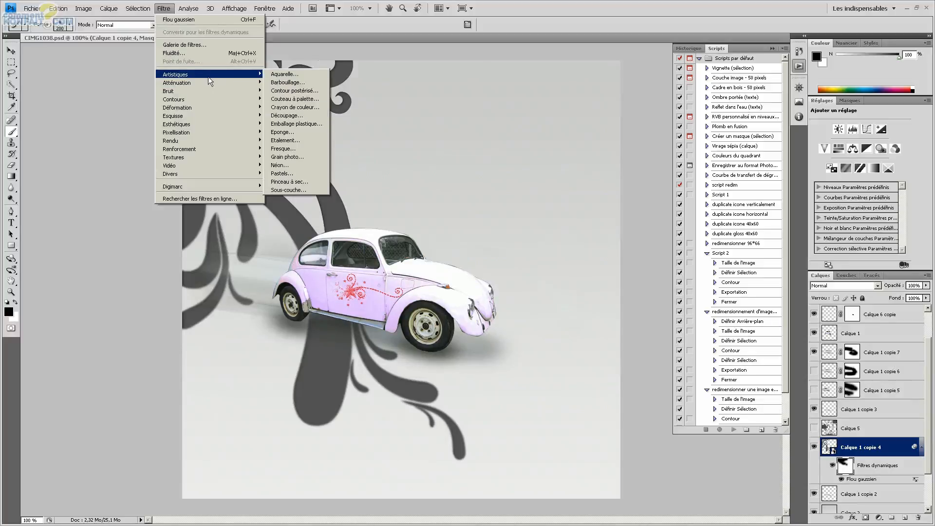
pyautogui.click(299, 172)
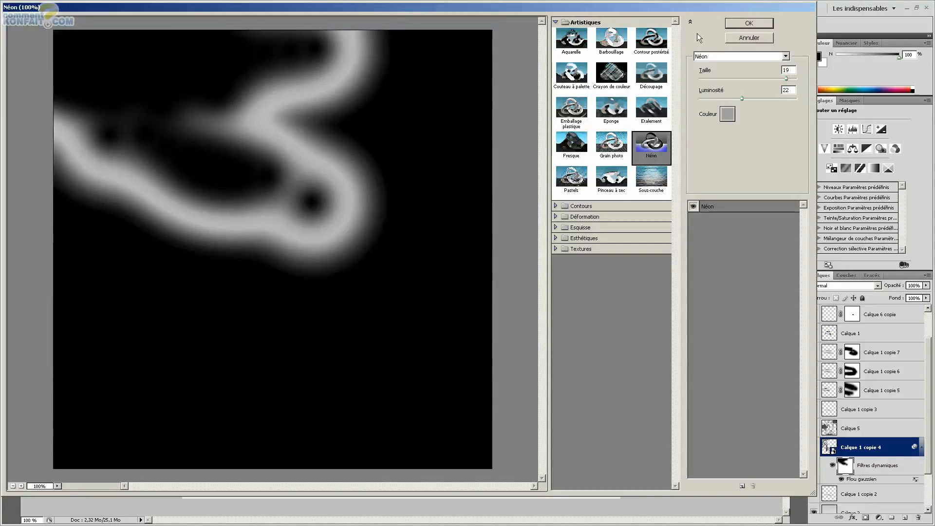
pyautogui.click(753, 26)
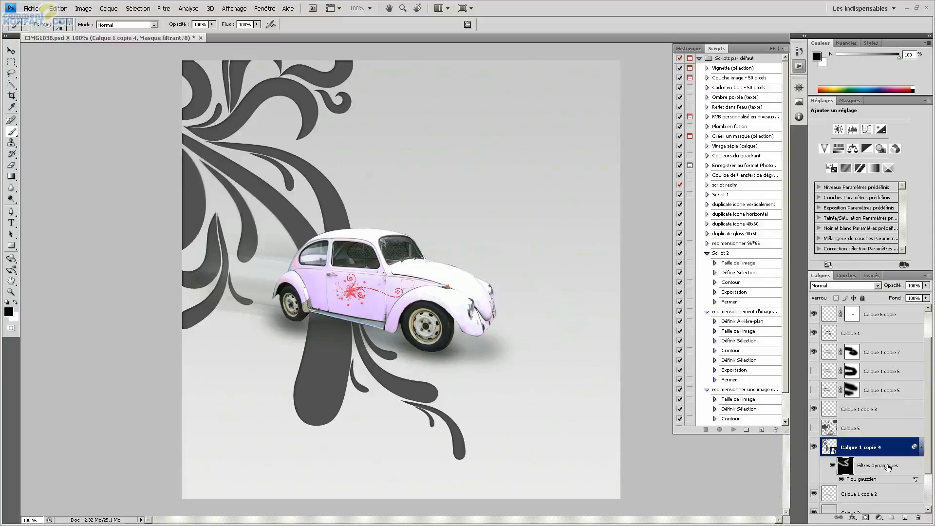
pyautogui.hotkey('ctrl', 'i')
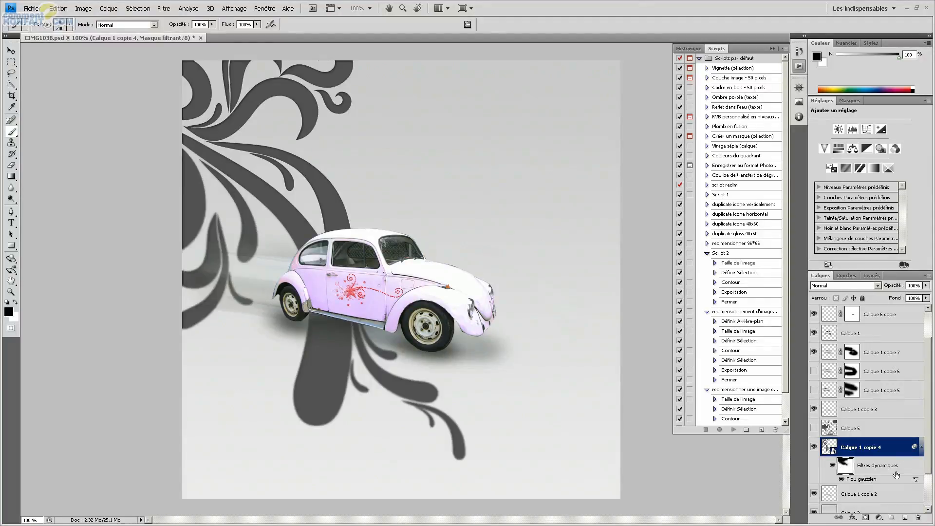
# - Apply a Néon smart filter with Taille 19 and Luminosité 32 to the Calque 1 copie 4 layer, and hide that filter
pyautogui.click(886, 455)
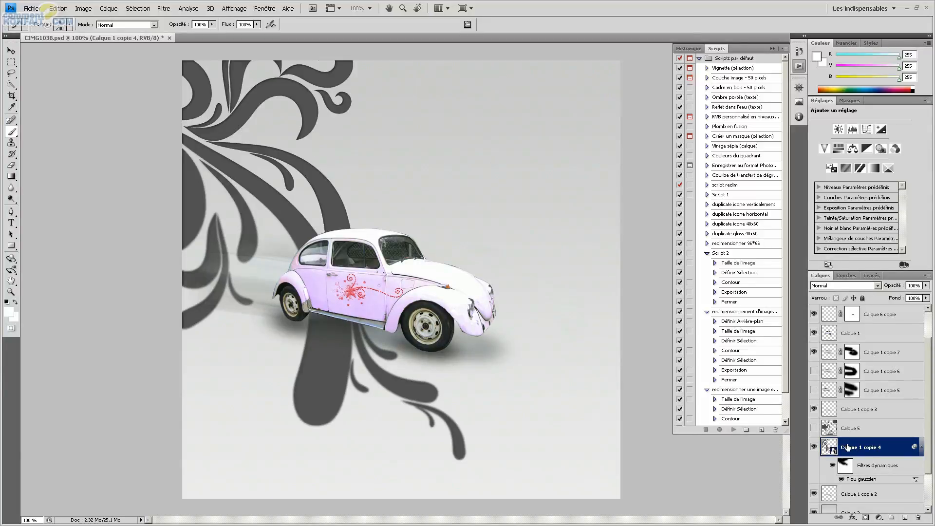
pyautogui.click(116, 9)
pyautogui.moveTo(146, 11)
pyautogui.click(168, 21)
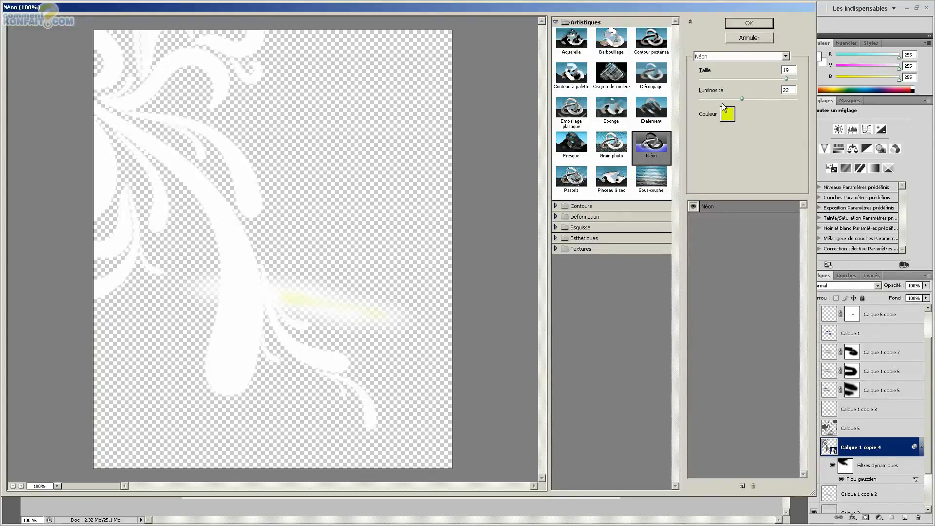
pyautogui.moveTo(740, 99); pyautogui.dragTo(762, 100)
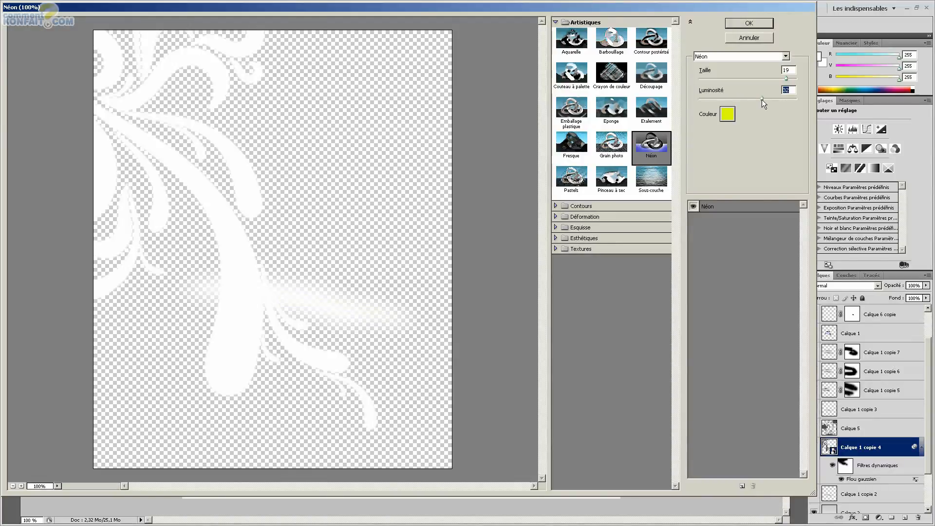
pyautogui.click(739, 23)
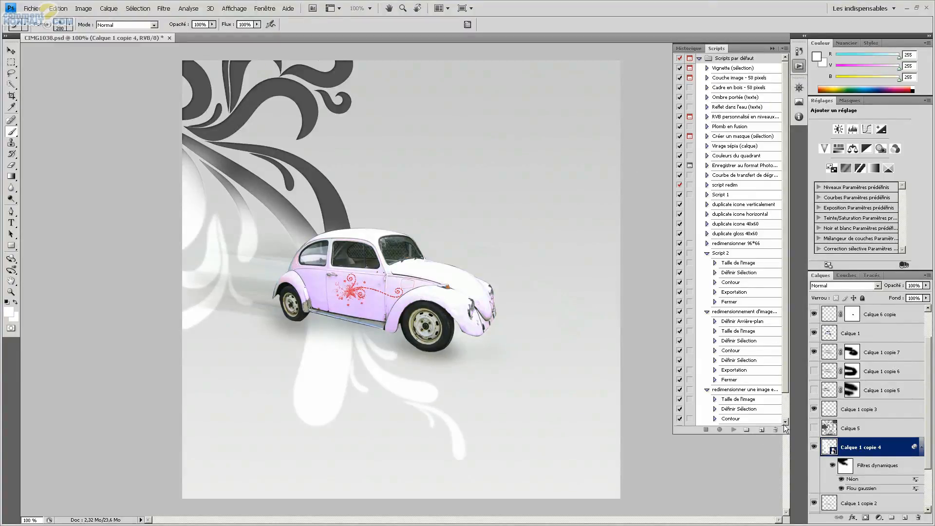
pyautogui.scroll(-2, 904, 413)
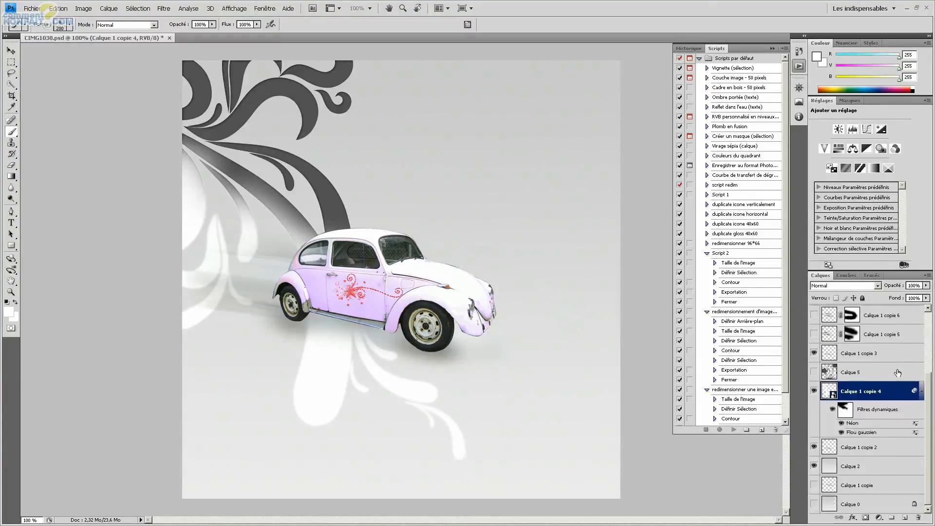
pyautogui.click(841, 423)
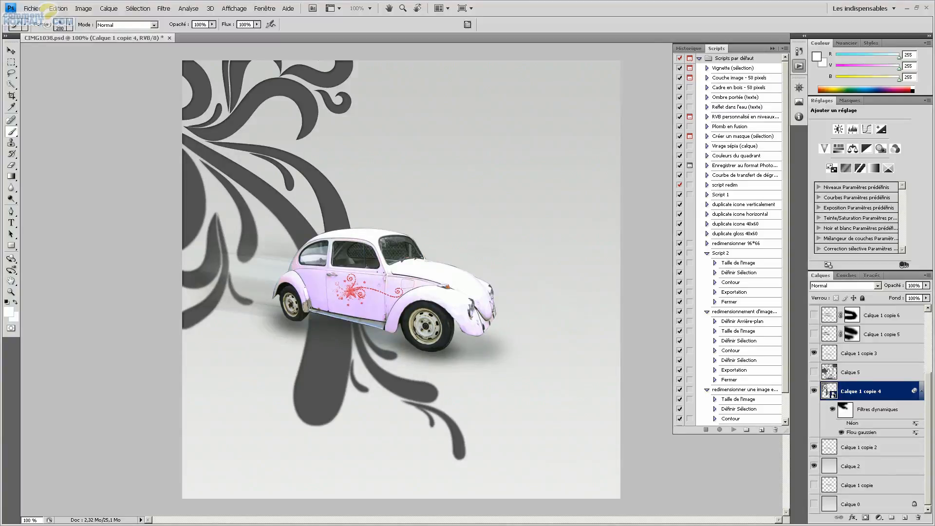
# - Add a Grain texture smart filter with Intensité 40, Contraste 50 and type Régulier to Calque 1 copie 4, and hide that filter
pyautogui.click(166, 10)
pyautogui.moveTo(188, 156)
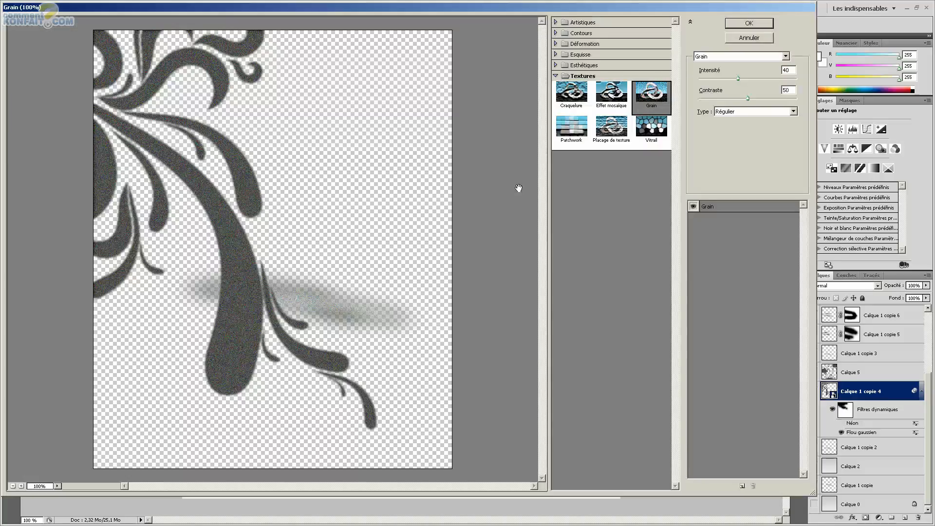
pyautogui.click(759, 24)
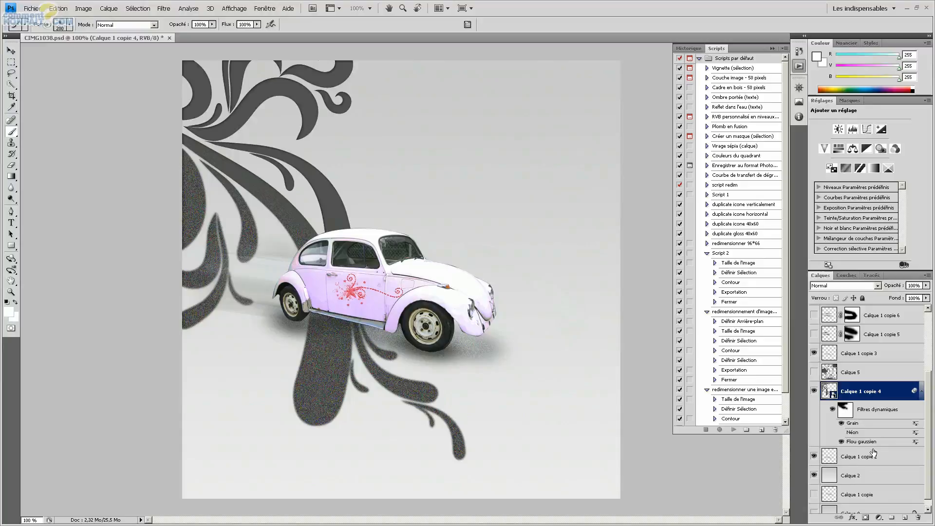
pyautogui.click(841, 424)
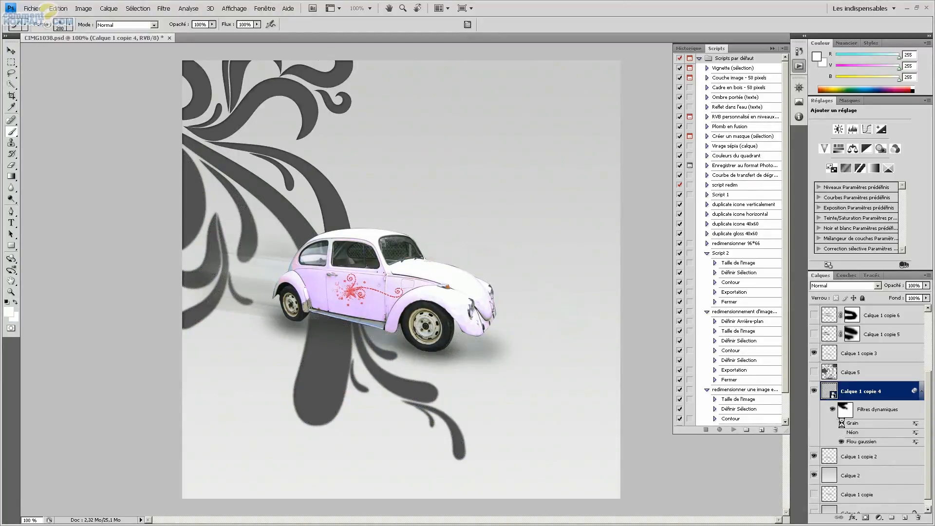